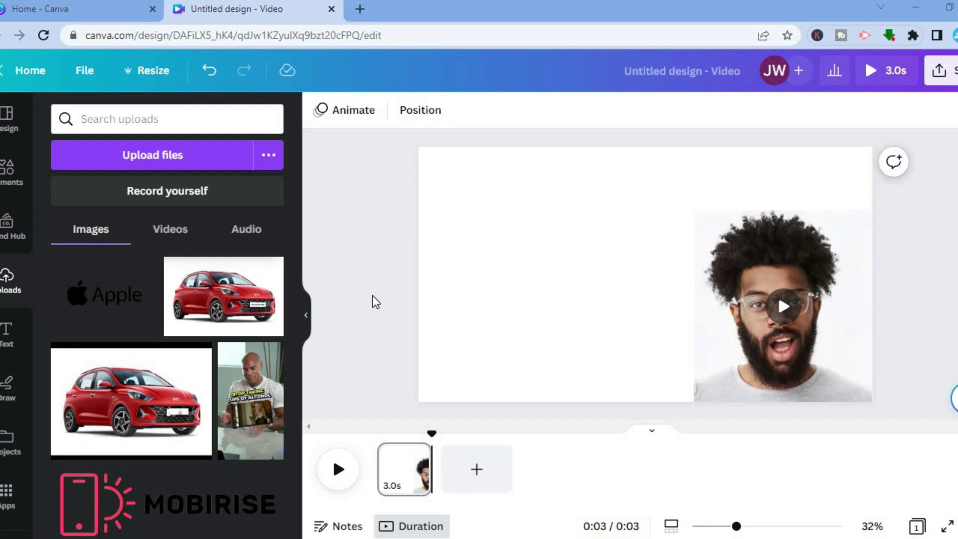
After playing the existing presenter clip, start a blank 5-second video design from Canva's Videos options.
click(784, 306)
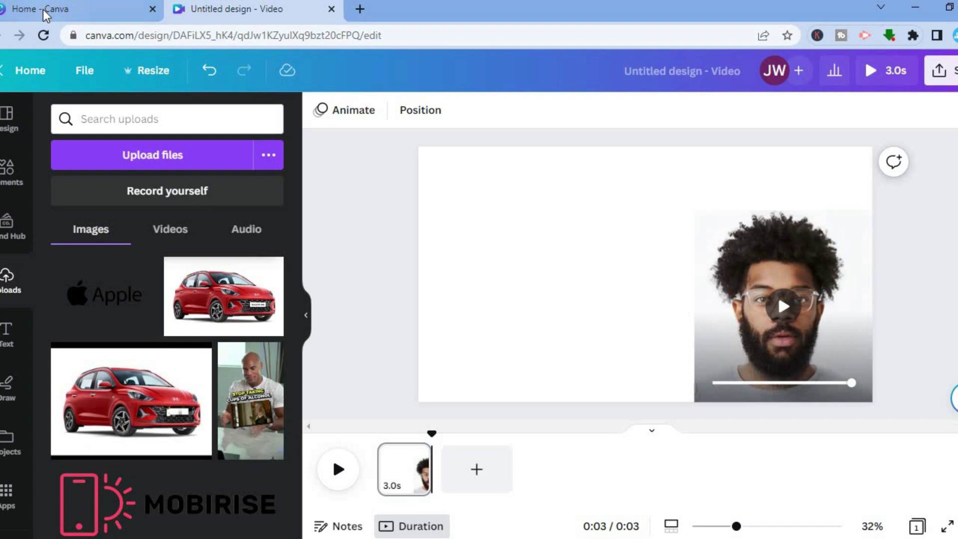
click(70, 9)
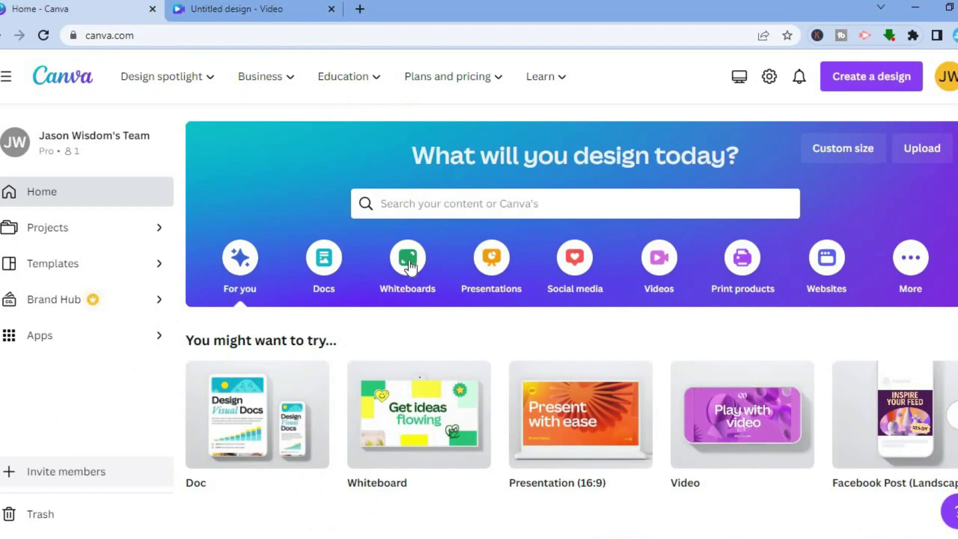
click(660, 272)
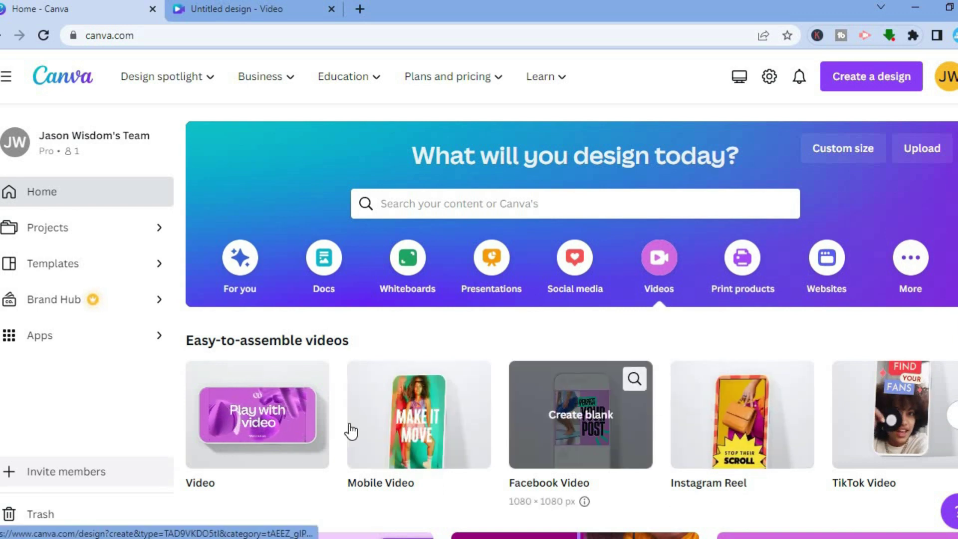
click(264, 421)
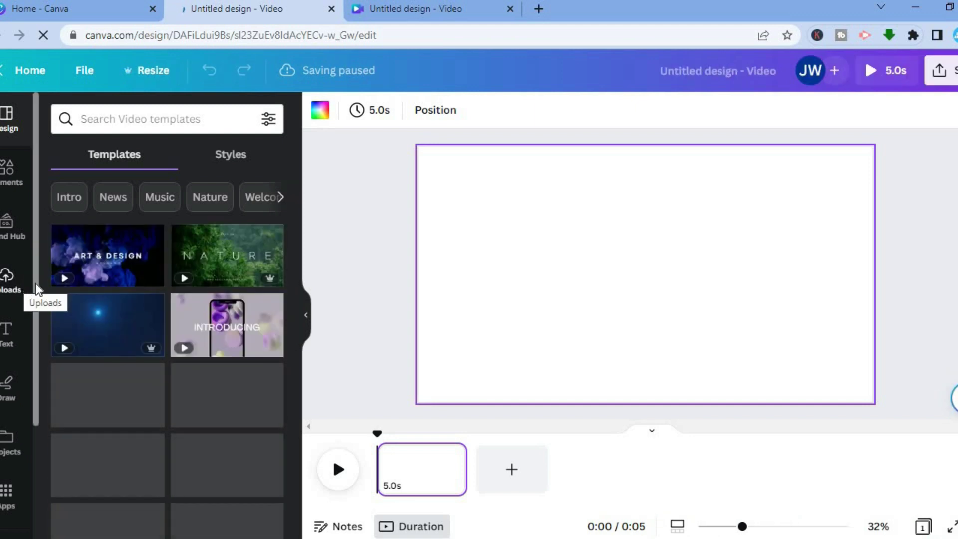
Open Apps and page through the Trending carousel until D-ID AI Presenters appears.
drag(37, 283, 37, 363)
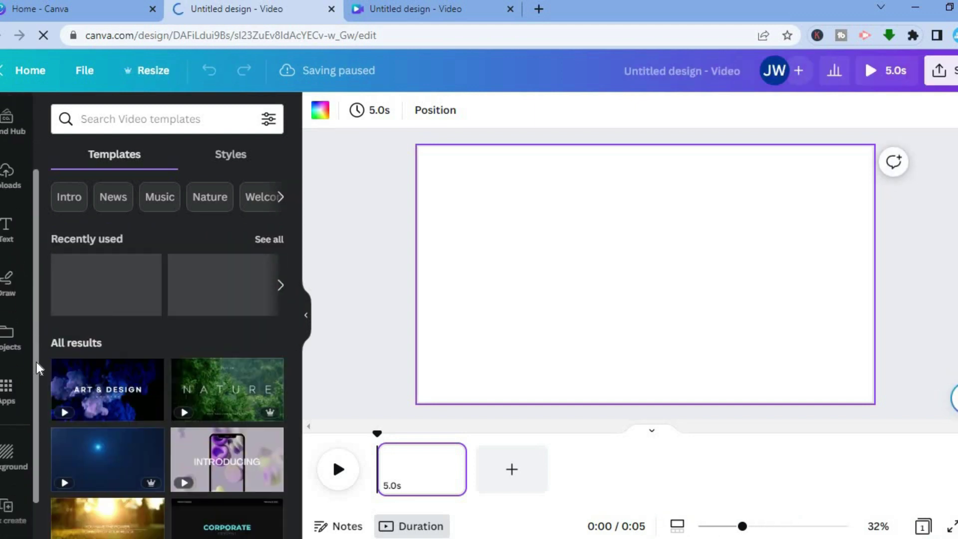
click(17, 396)
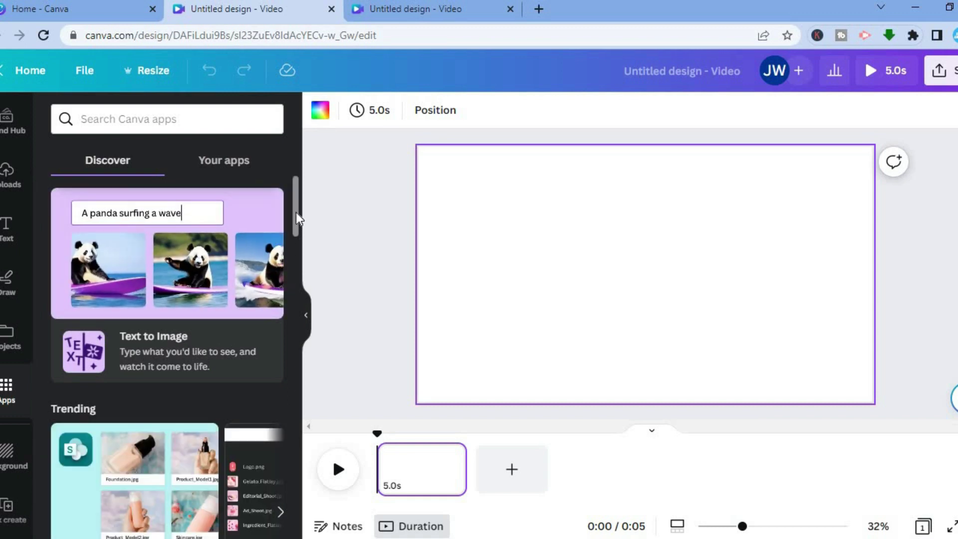
scroll(296, 228, down, 3)
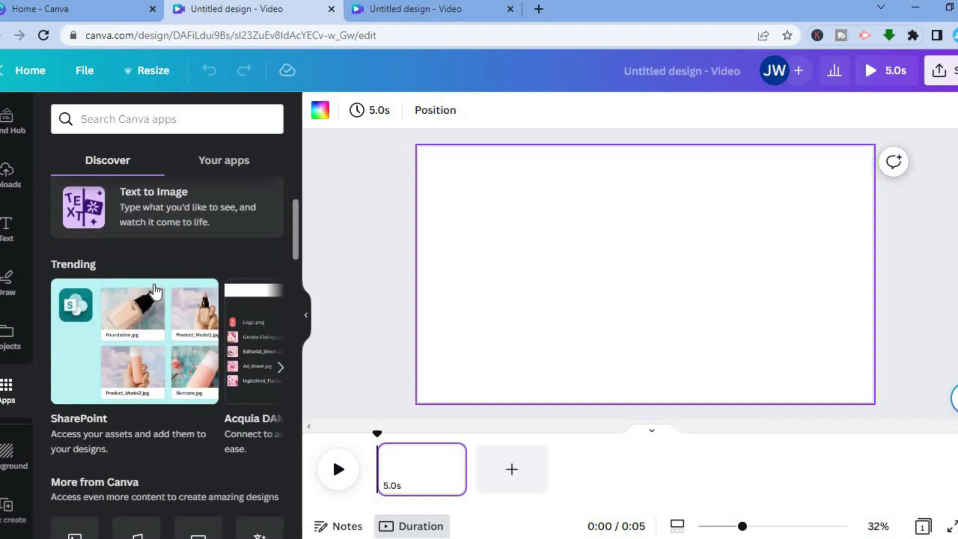
click(284, 367)
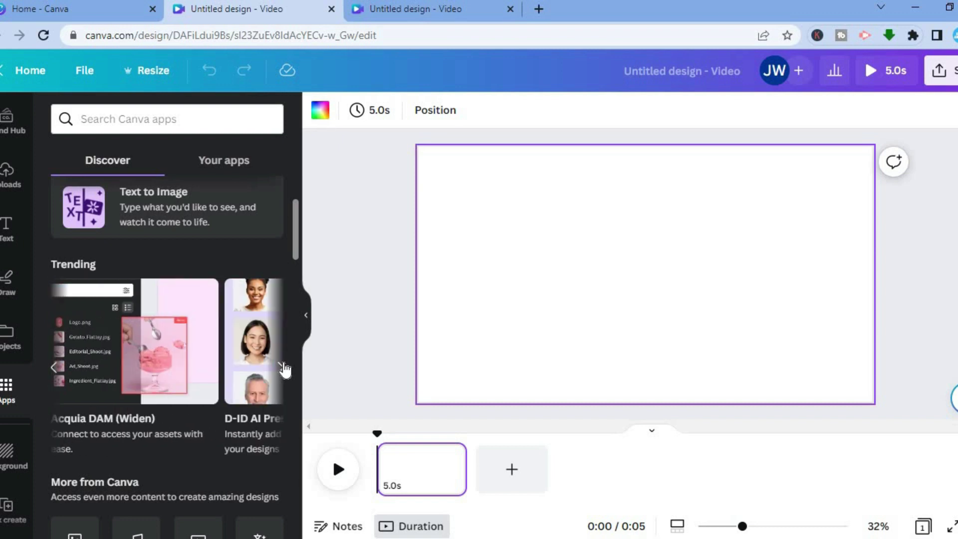
click(283, 367)
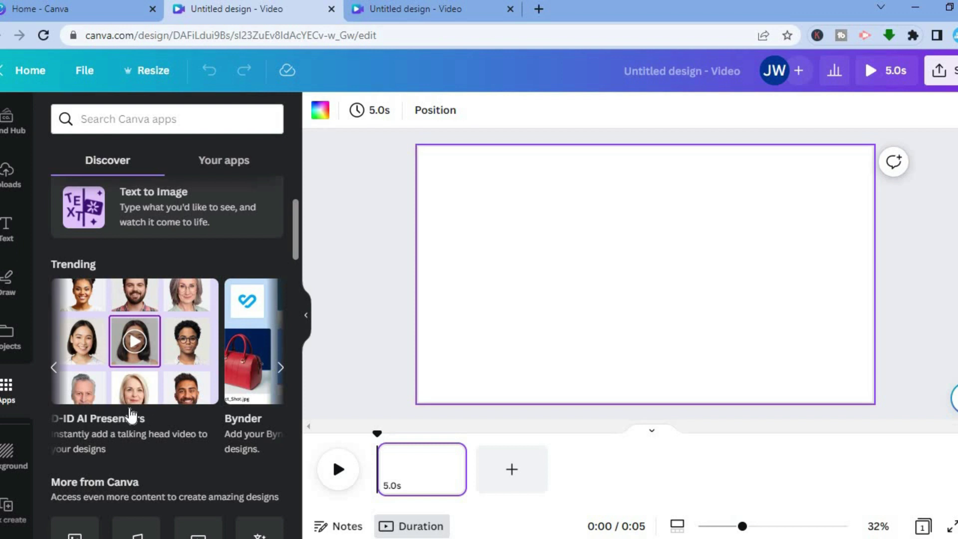
Open D-ID AI Presenters and choose the smiling man in a dark suit from the expanded presenter grid.
click(128, 381)
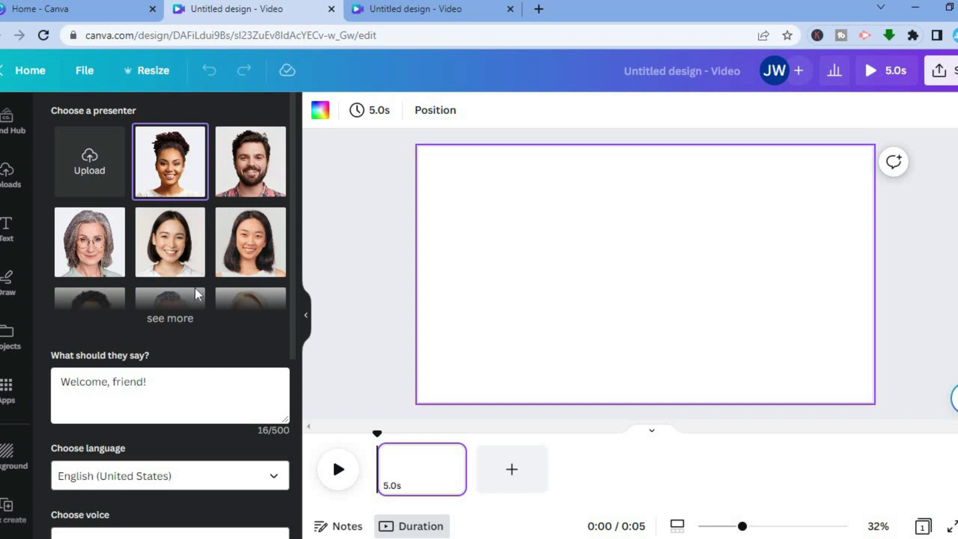
click(170, 322)
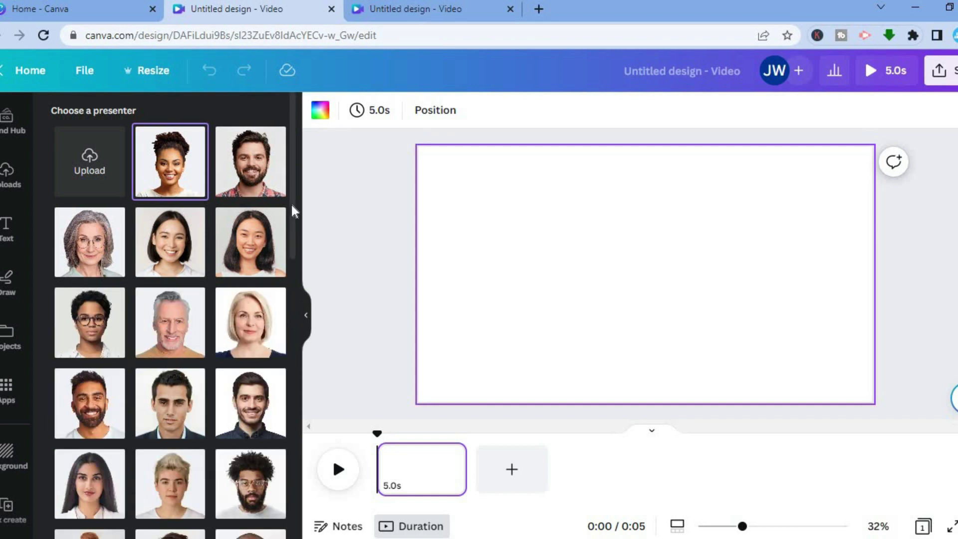
mouse_move(291, 205)
mouse_down()
mouse_move(290, 348)
mouse_move(294, 199)
mouse_up()
click(246, 393)
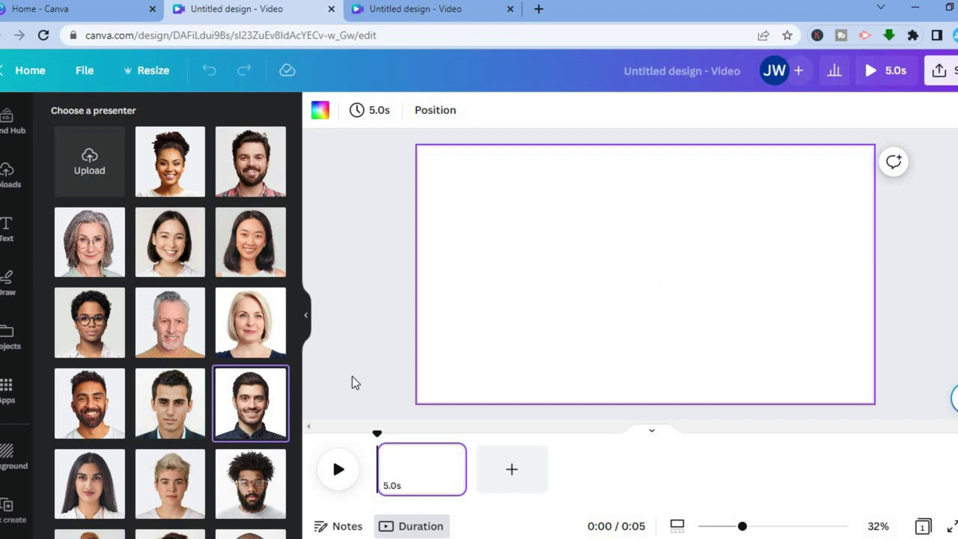
drag(291, 197, 295, 382)
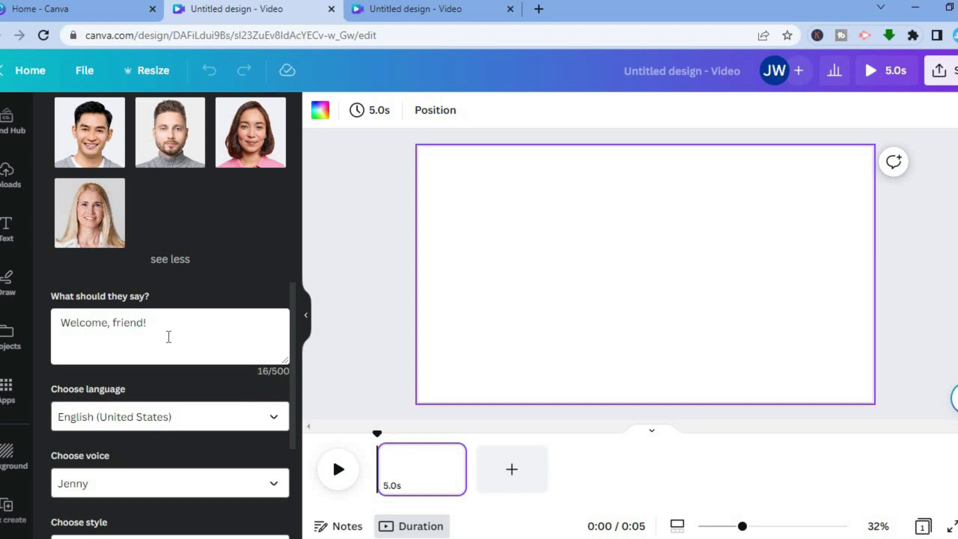
Replace the 'Welcome, friend!' script with 'hello hope your having a good day'.
triple_click(144, 322)
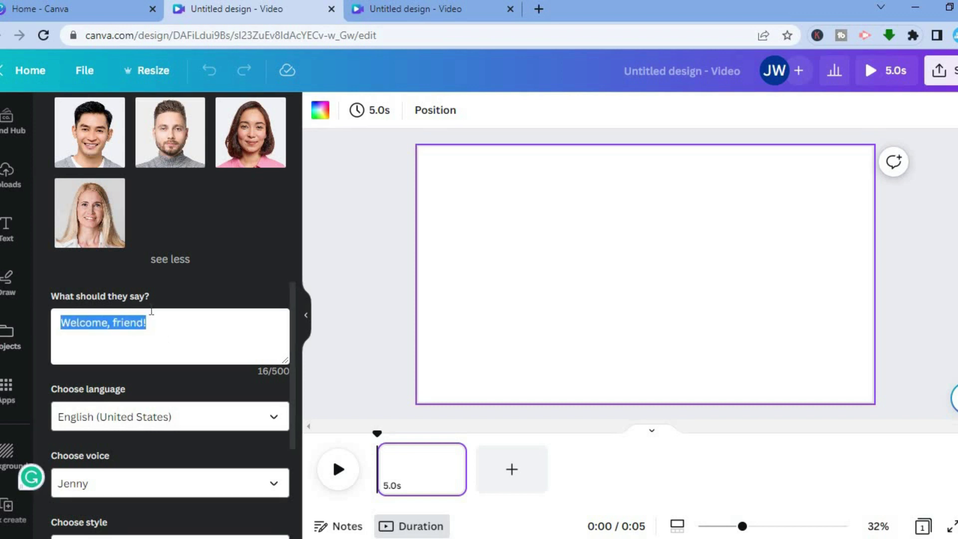
text(h)
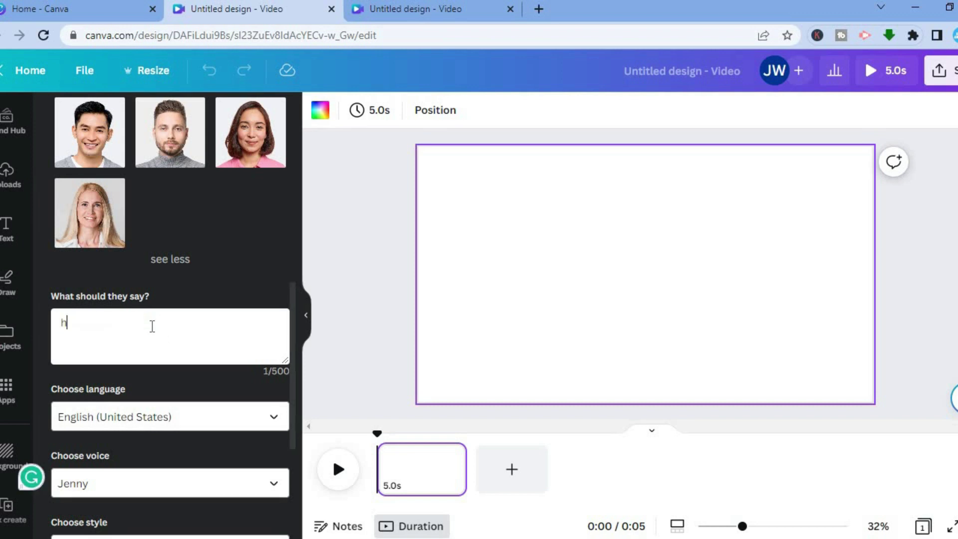
text(ello hope your  havin)
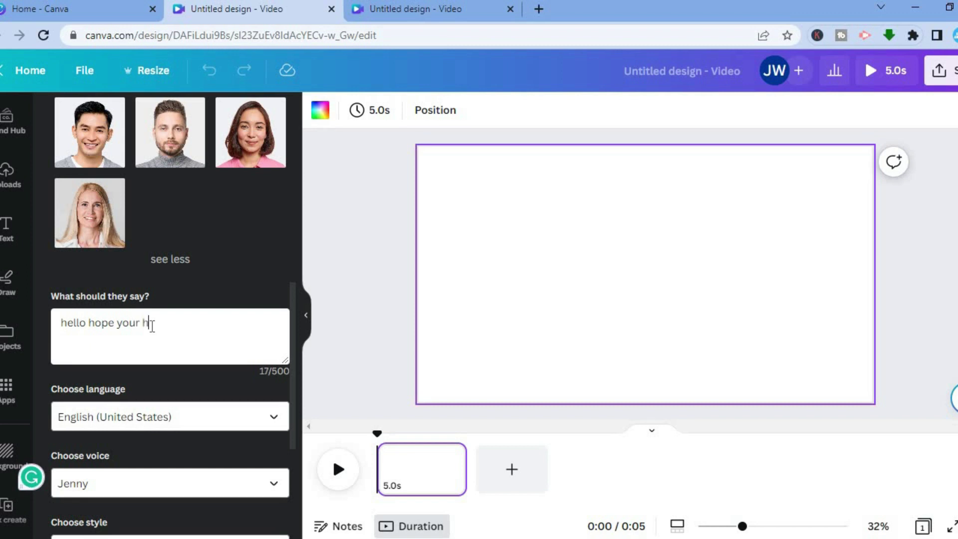
text(g a good)
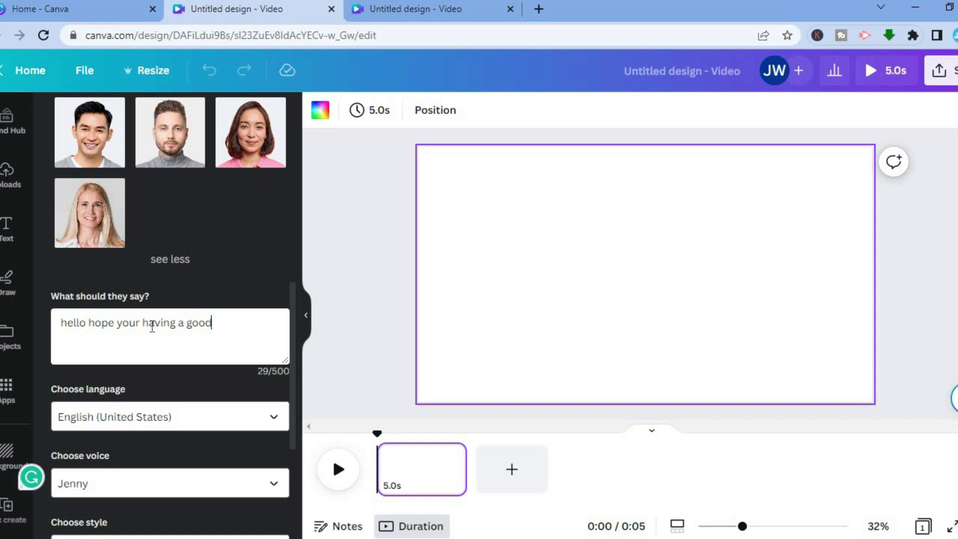
text( day)
scroll(279, 339, down, 3)
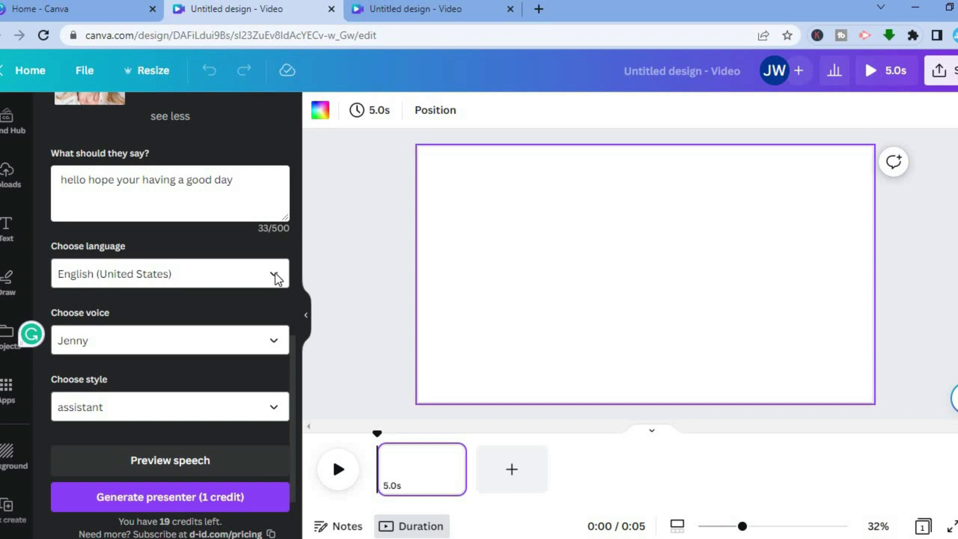
Choose English (Australia) and the Darren voice for the presenter, then preview the speech.
click(276, 278)
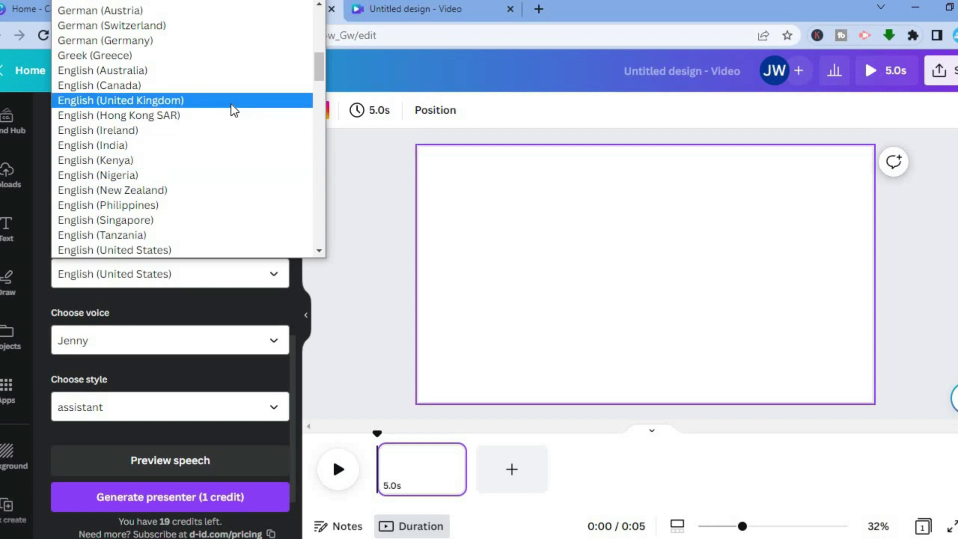
mouse_move(321, 70)
mouse_down()
mouse_move(321, 158)
mouse_move(322, 67)
mouse_up()
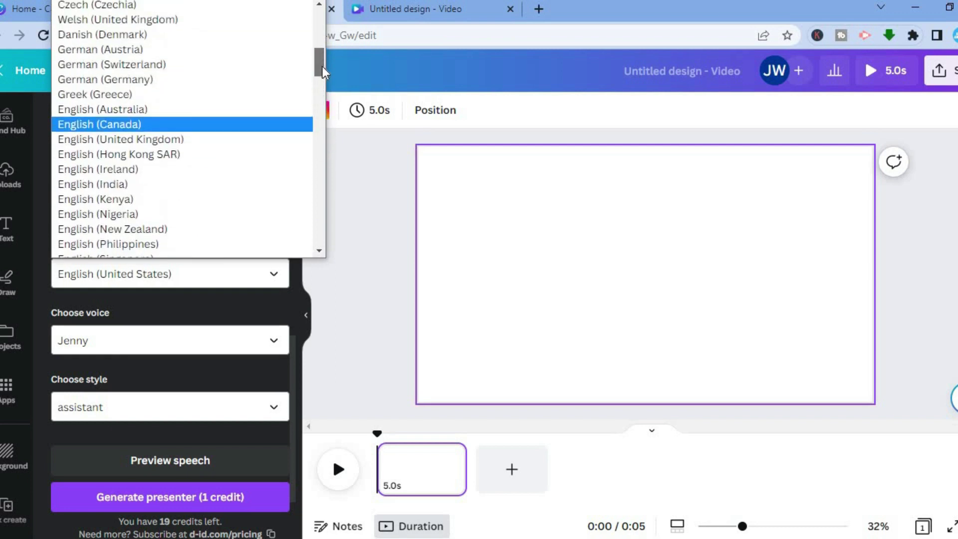
click(188, 111)
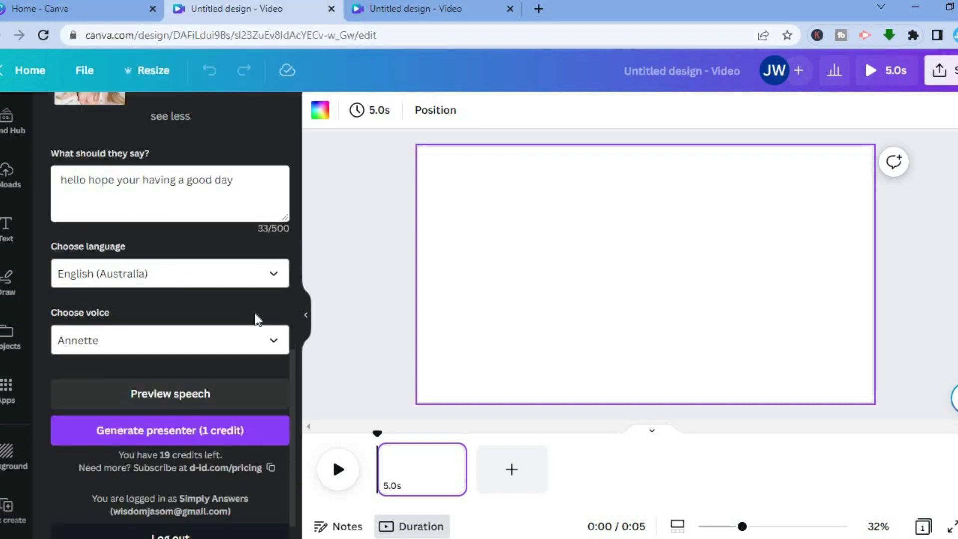
click(274, 342)
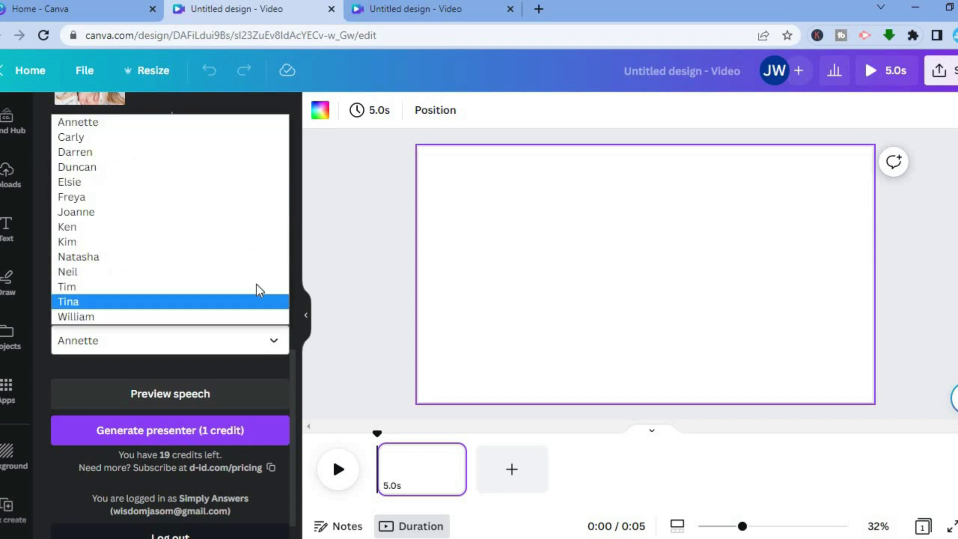
click(234, 154)
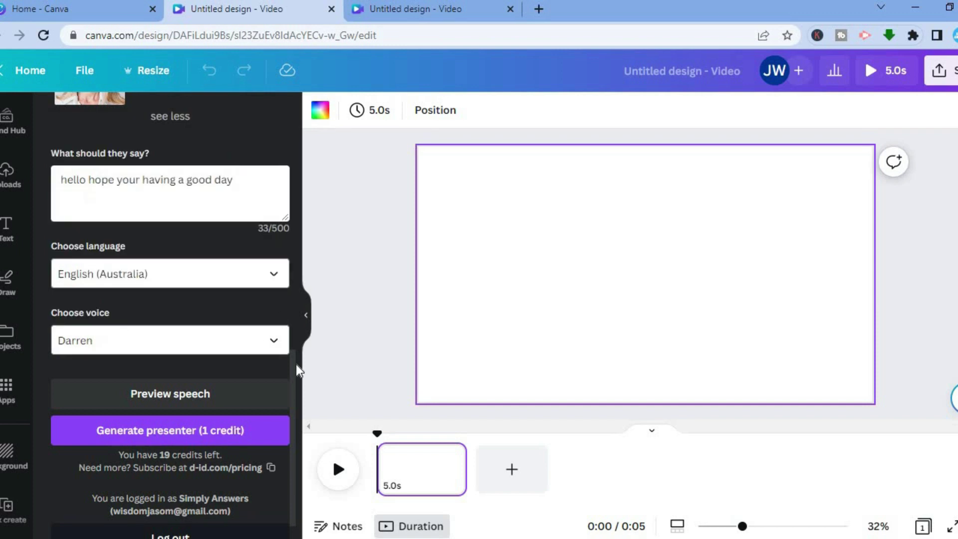
scroll(294, 387, down, 2)
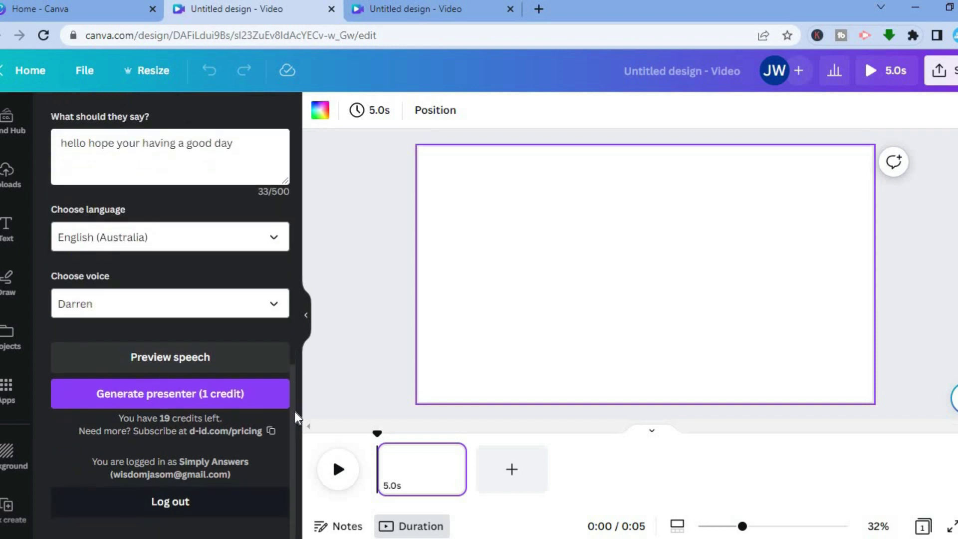
click(198, 359)
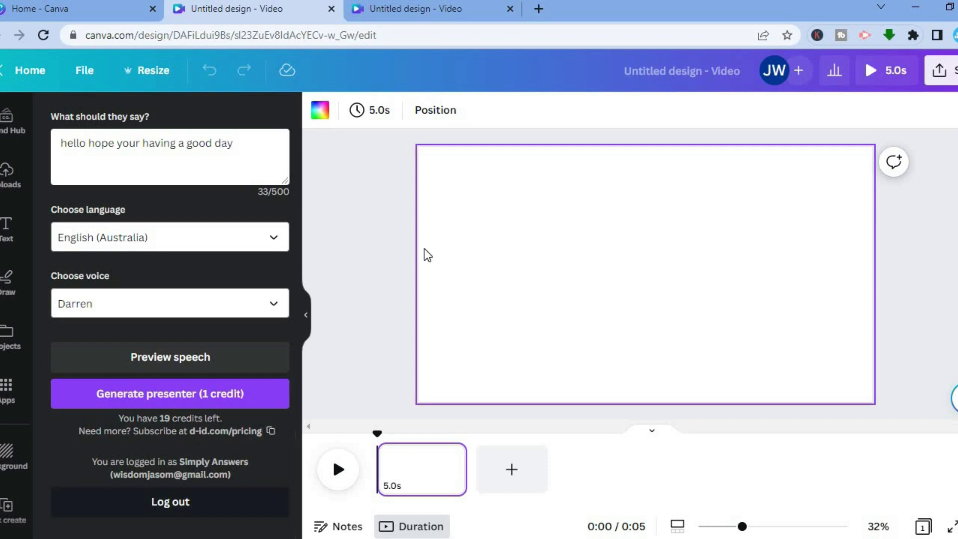
Open the copied d-id.com/pricing link in a new tab and compare the Trial through Enterprise plans.
click(537, 7)
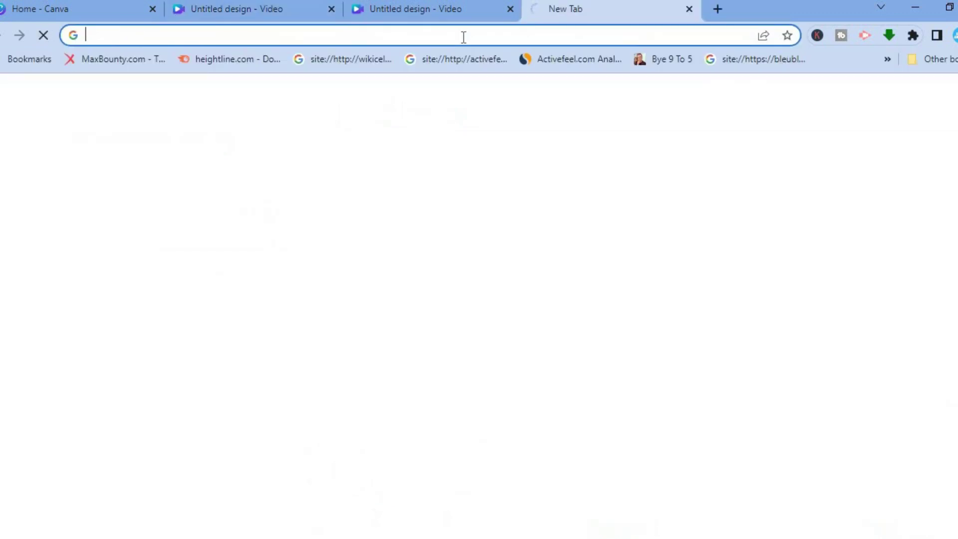
right_click(462, 37)
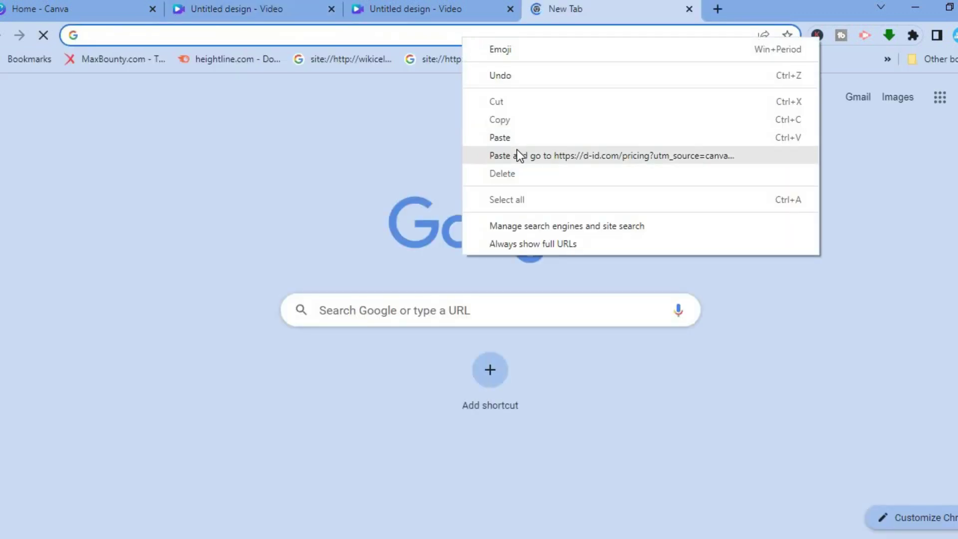
click(517, 149)
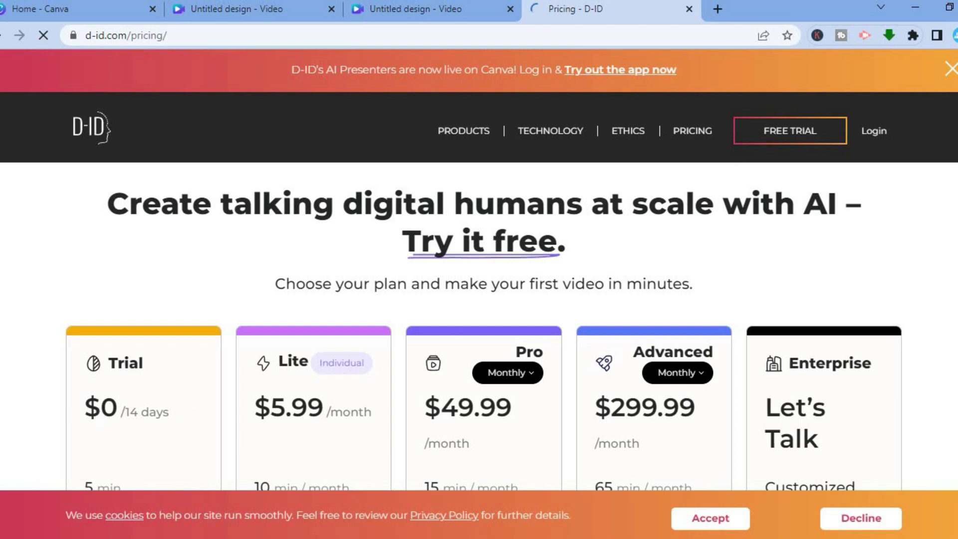
scroll(483, 324, down, 4)
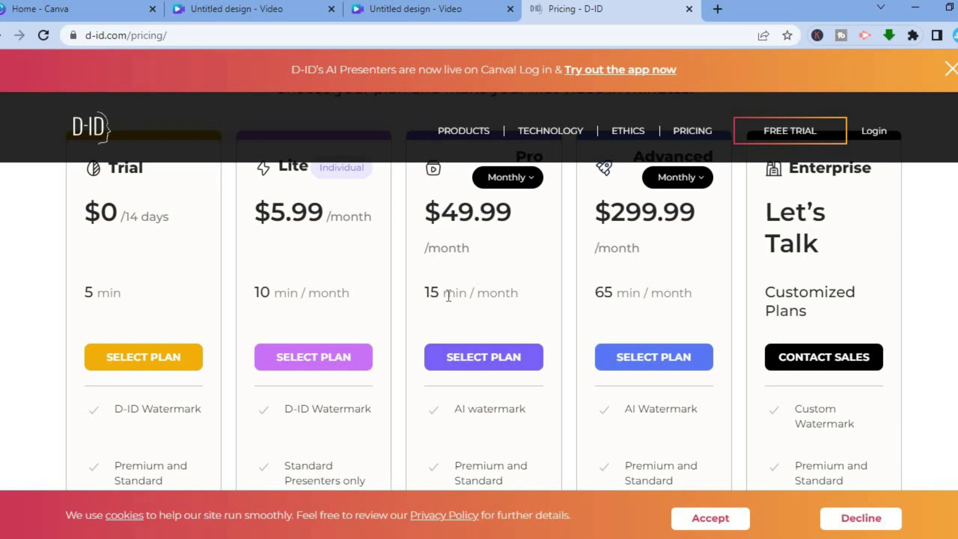
scroll(479, 292, down, 4)
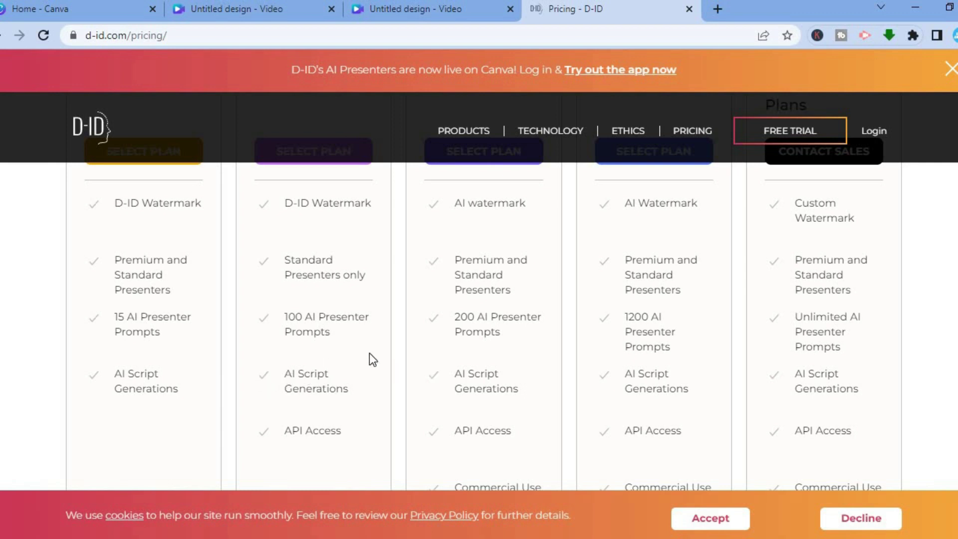
click(393, 7)
Generate the presenter clip, play it to check, and drag it to the page's bottom-right corner.
click(263, 6)
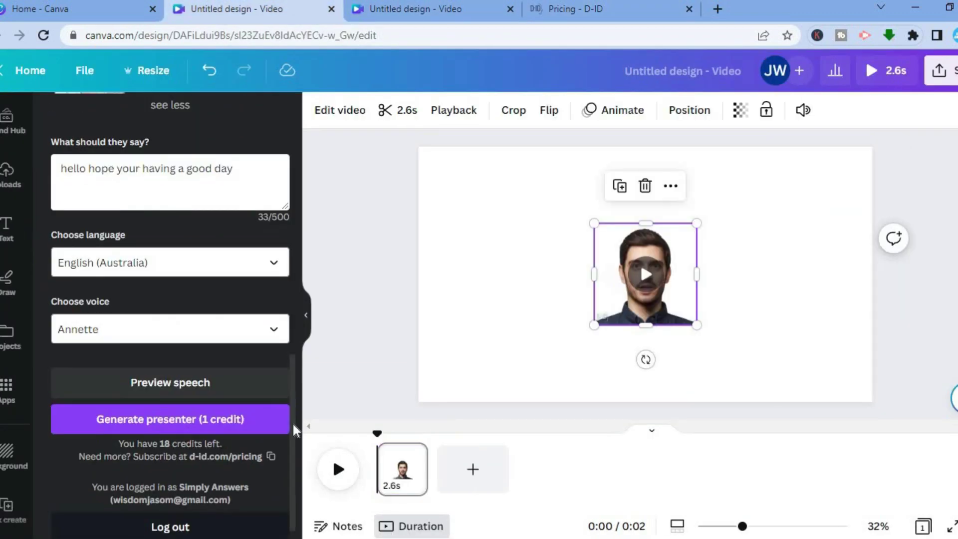
click(242, 427)
scroll(293, 448, down, 1)
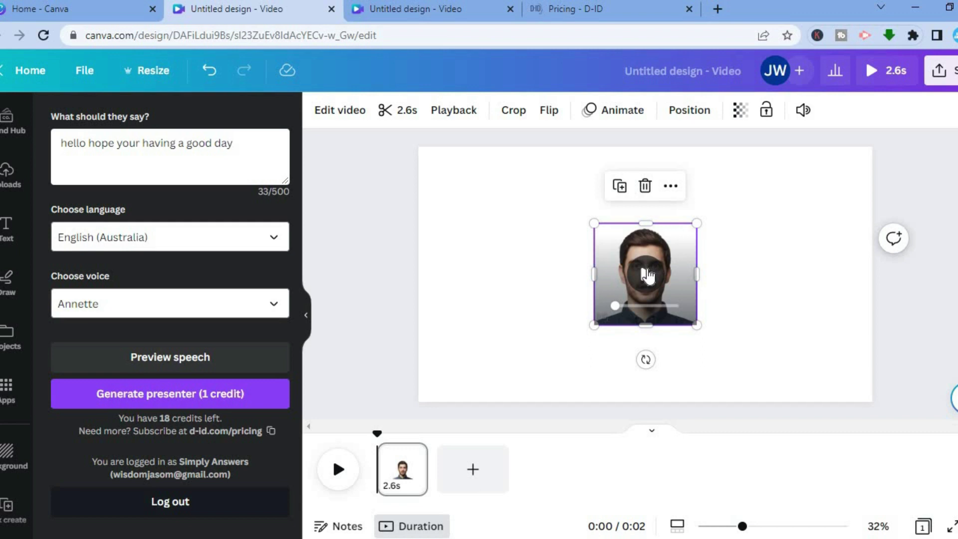
click(646, 273)
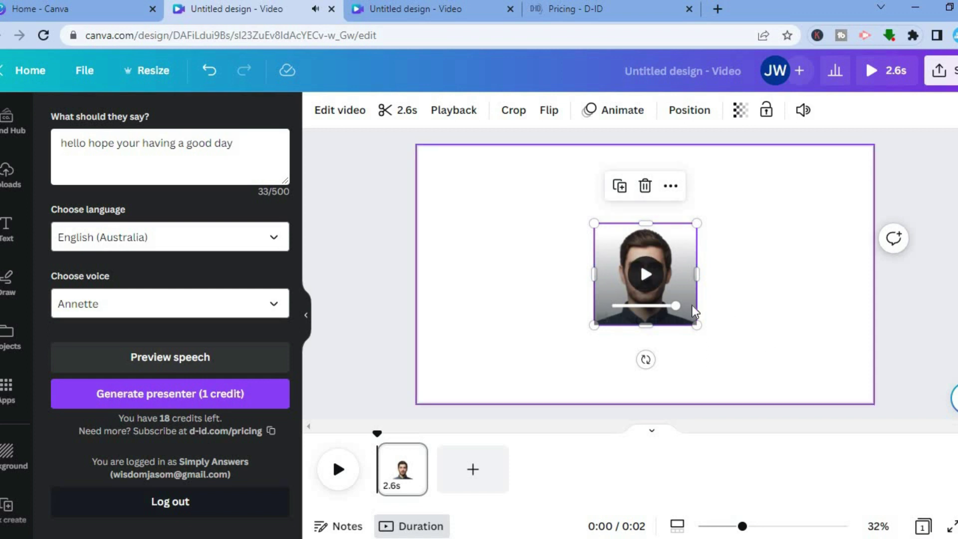
drag(677, 242, 846, 312)
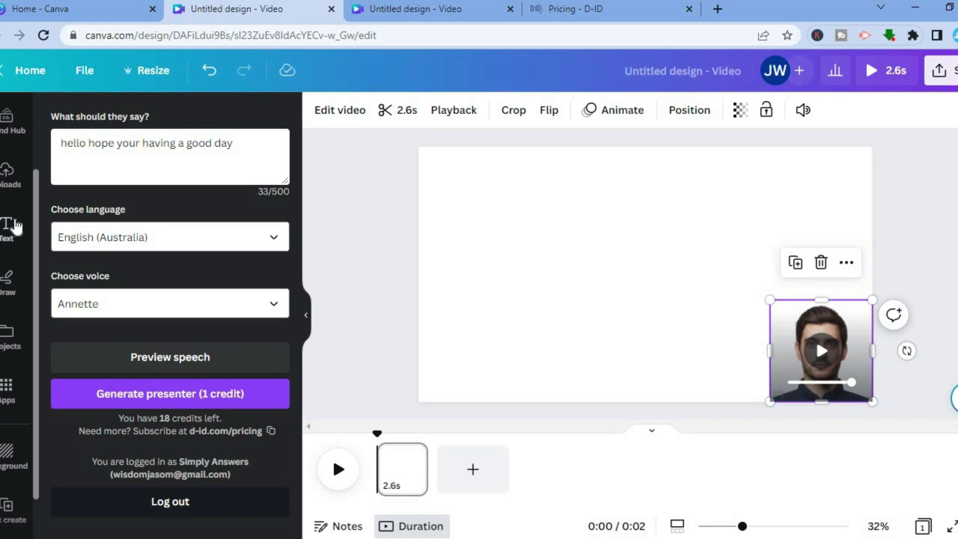
Search Elements for BEACH and drag the 14.0s aerial beach video onto the page as background.
scroll(28, 155, up, 2)
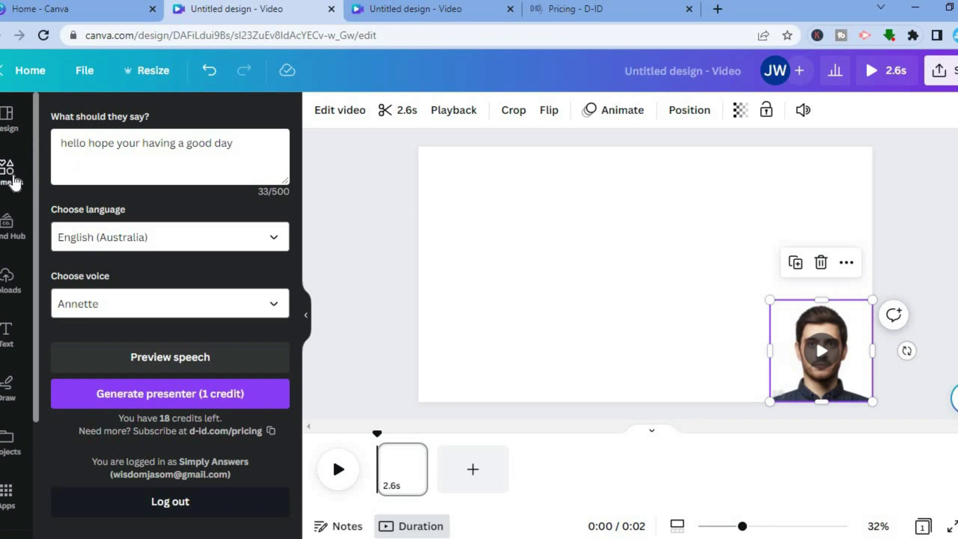
click(14, 180)
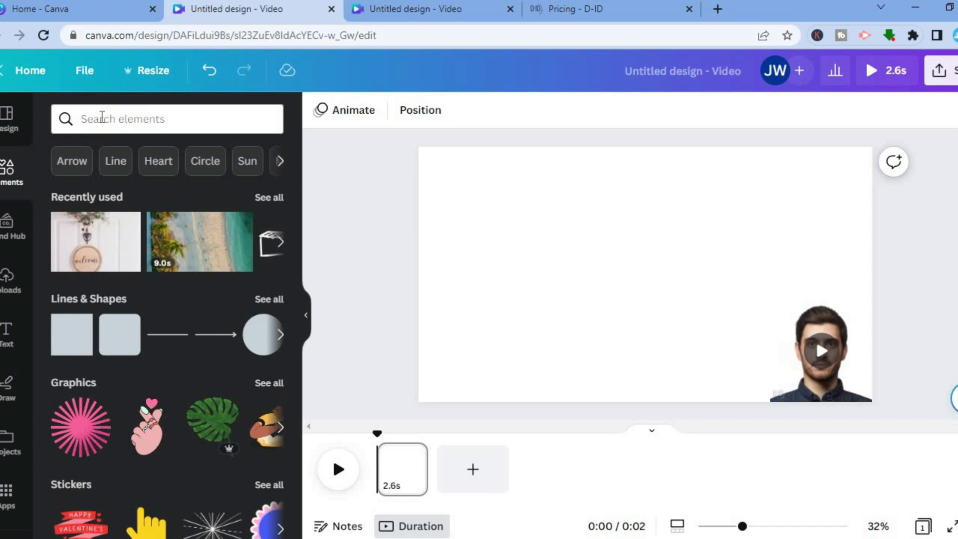
click(102, 117)
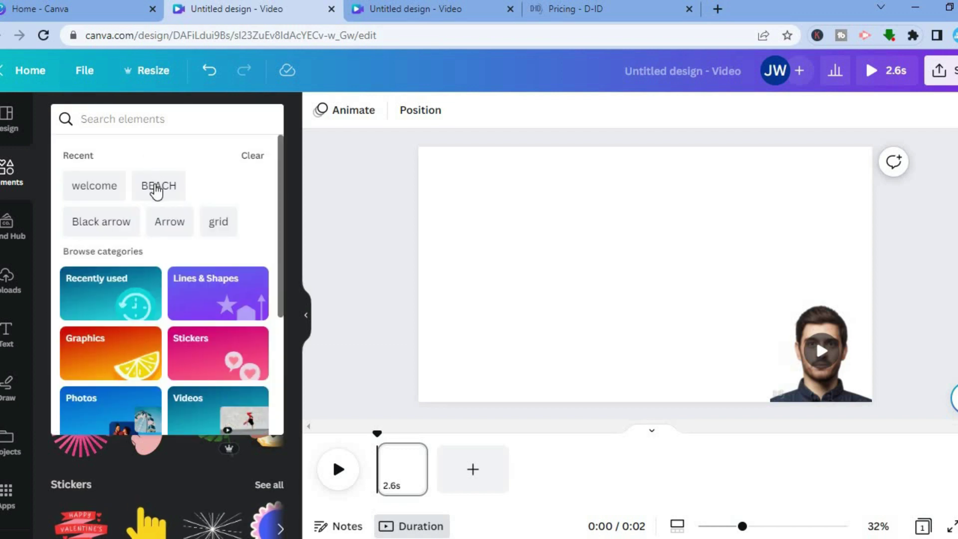
click(156, 189)
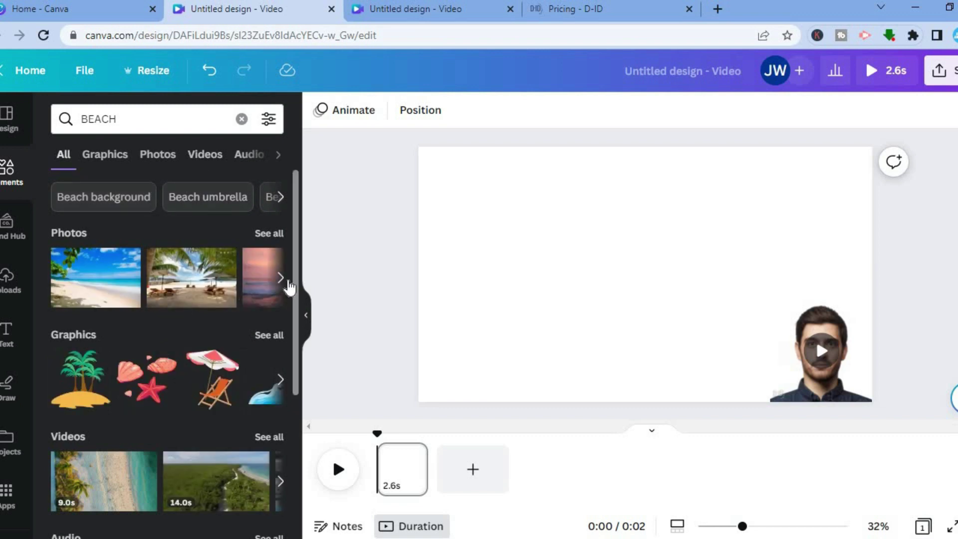
scroll(288, 315, down, 2)
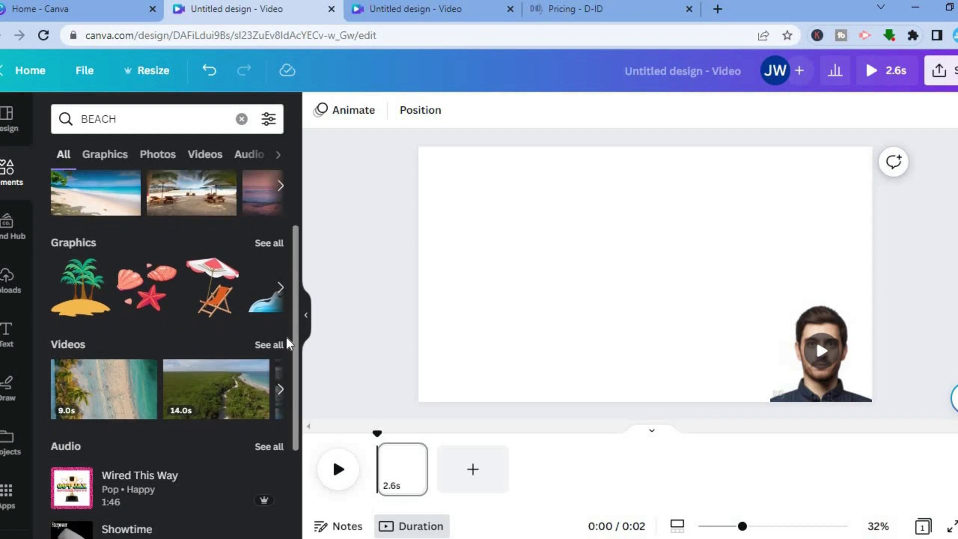
scroll(289, 344, down, 1)
mouse_move(221, 380)
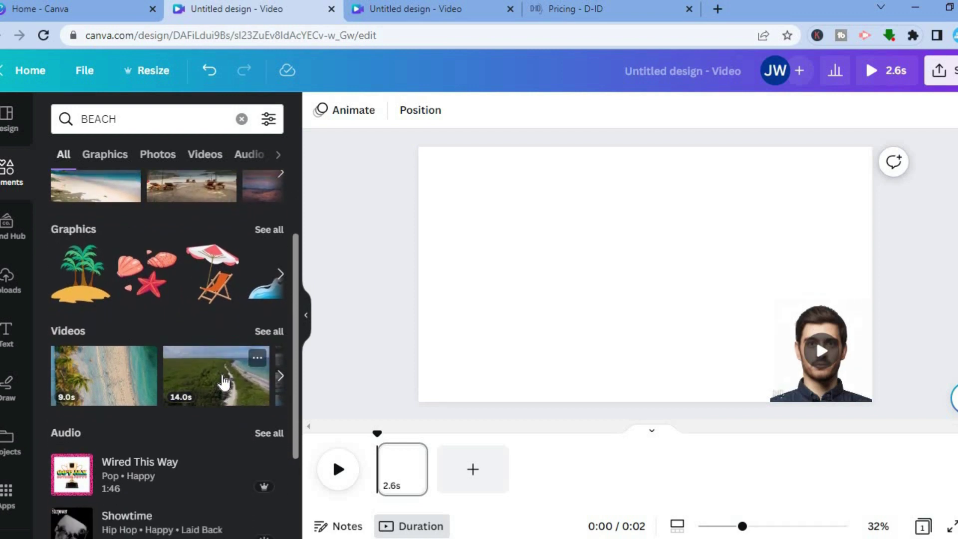
drag(223, 382, 460, 175)
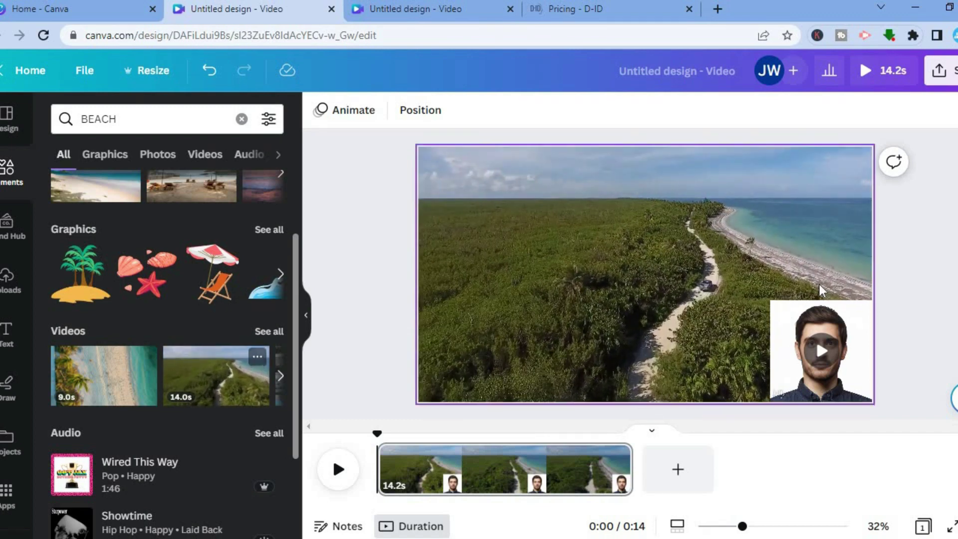
scroll(821, 290, down, 1)
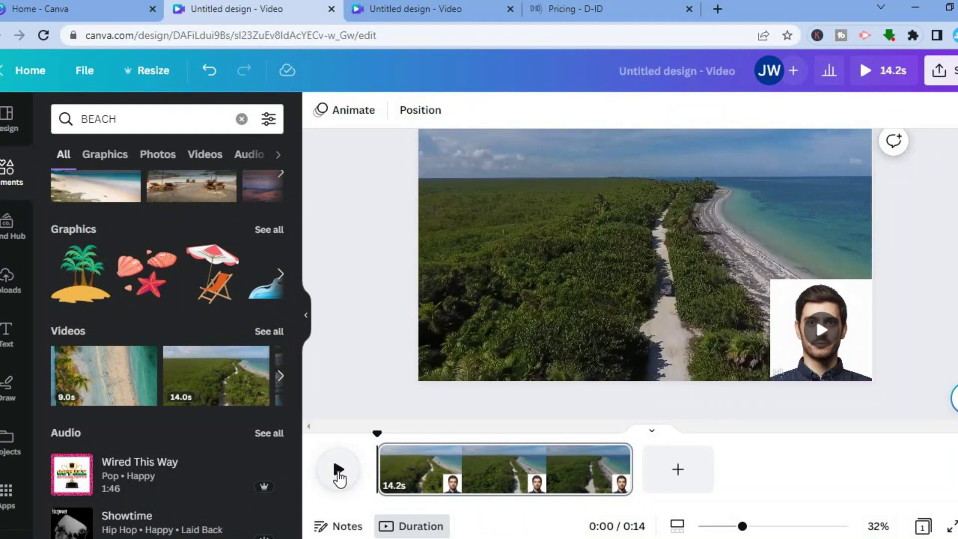
Preview the design, then trim the beach clip from 14.2 to 5.3 seconds.
click(339, 471)
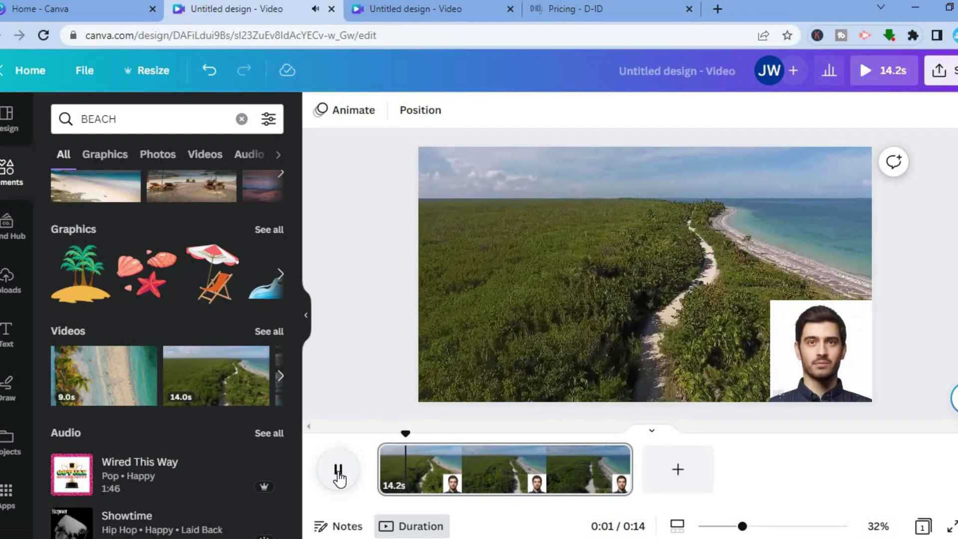
click(338, 473)
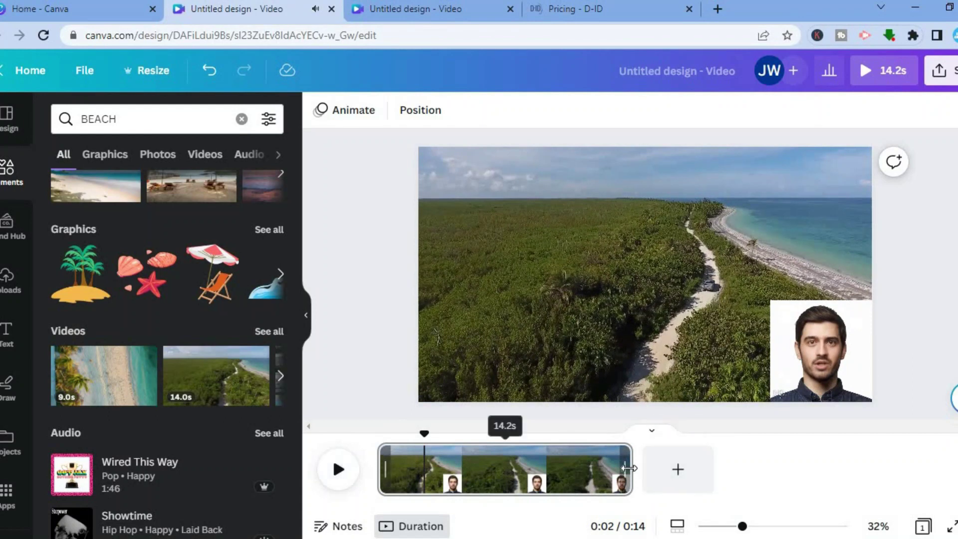
drag(628, 467, 469, 463)
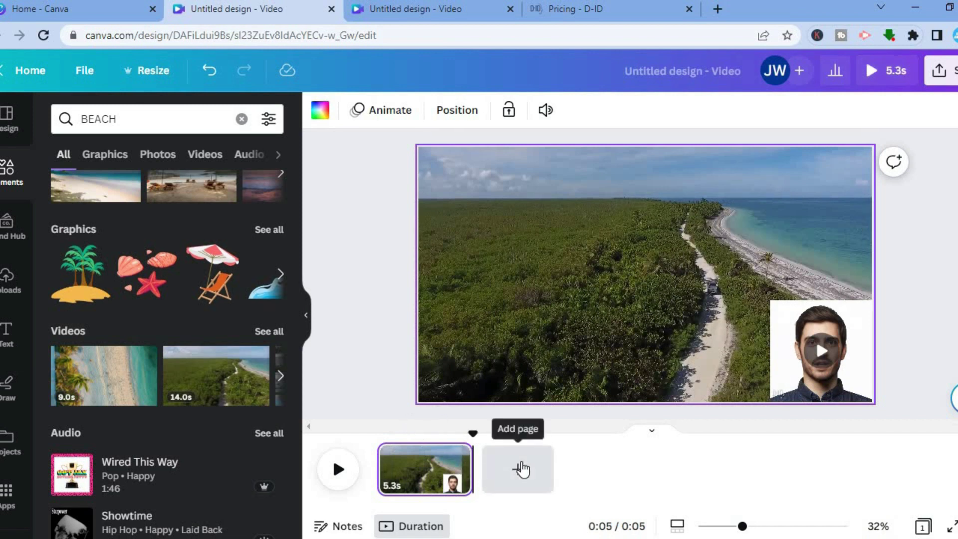
Add a blank 5-second second page and reopen the D-ID AI Presenters app for it.
click(517, 471)
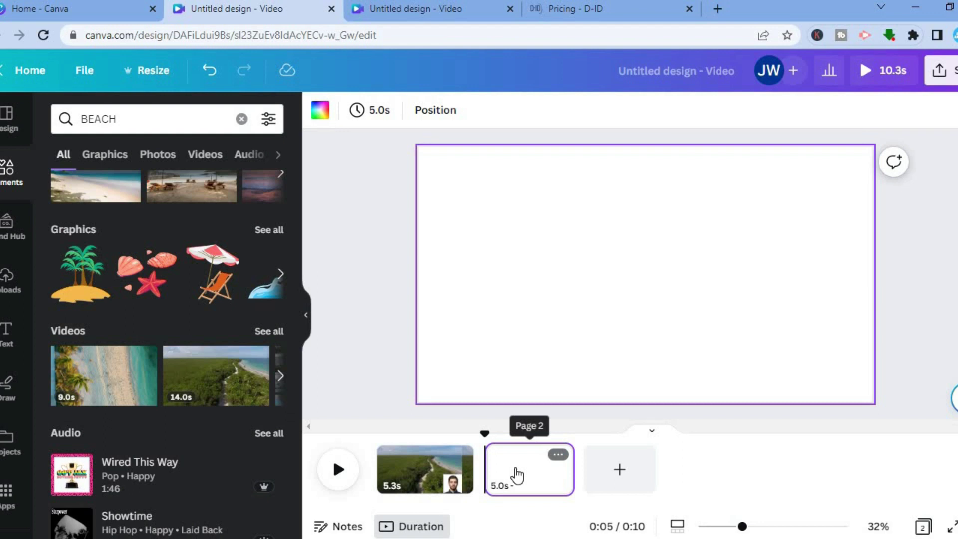
click(8, 495)
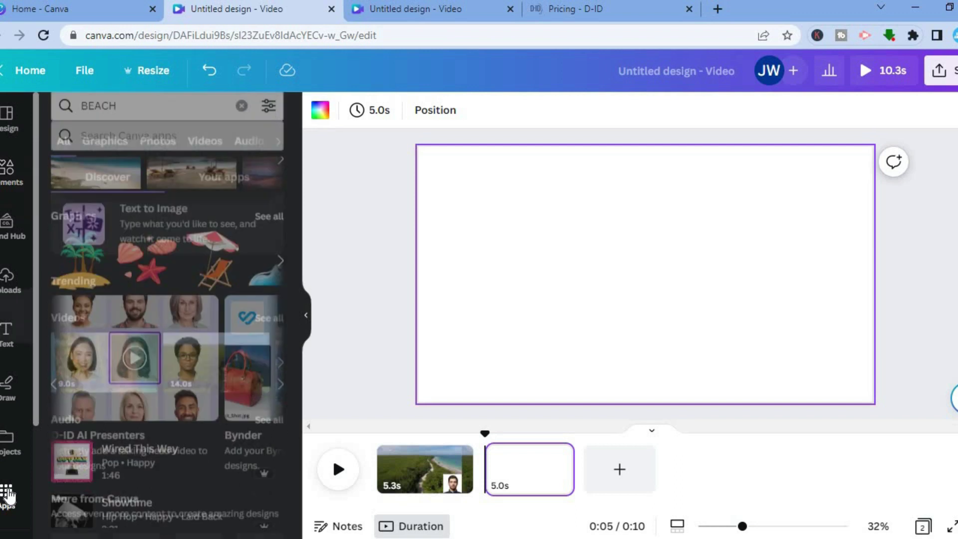
click(132, 352)
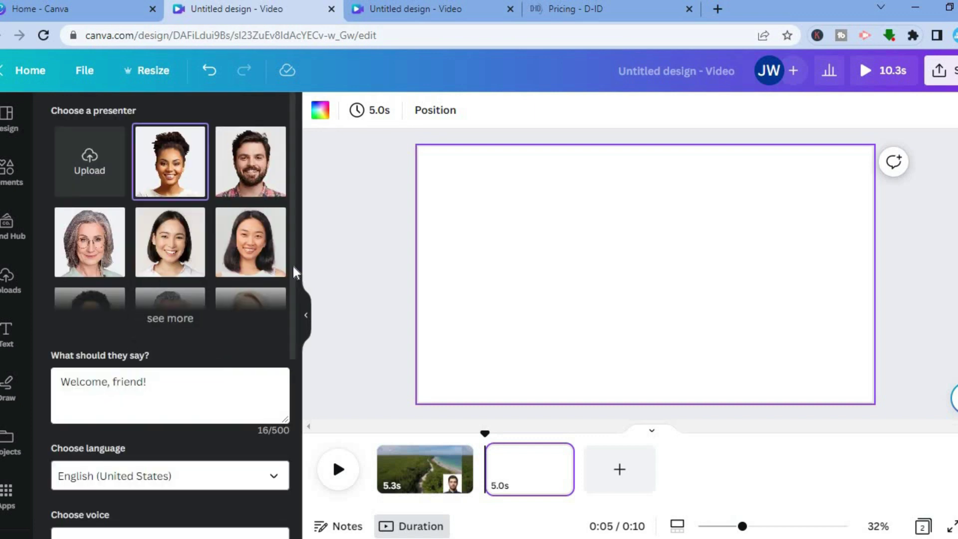
drag(292, 278, 287, 417)
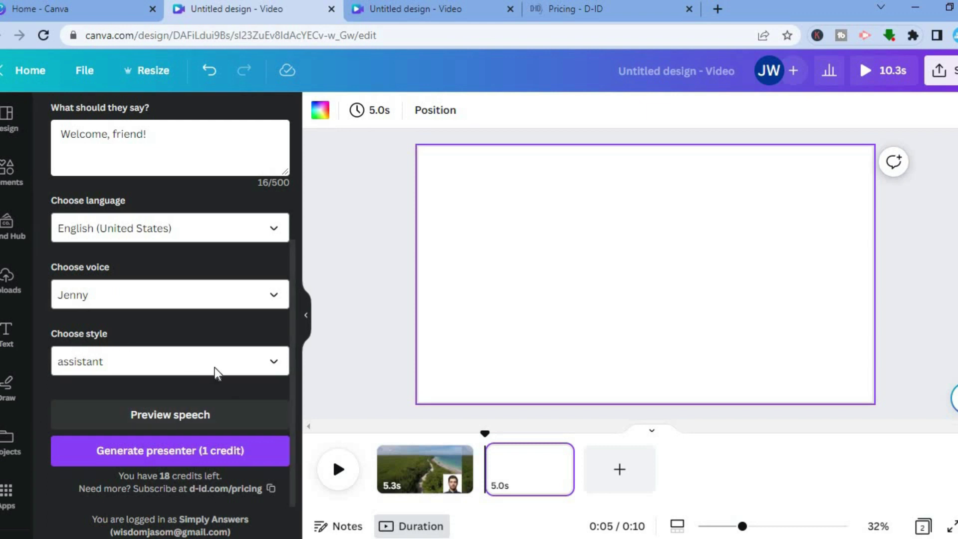
Set the presenter's speaking style to unfriendly and preview the speech.
click(280, 358)
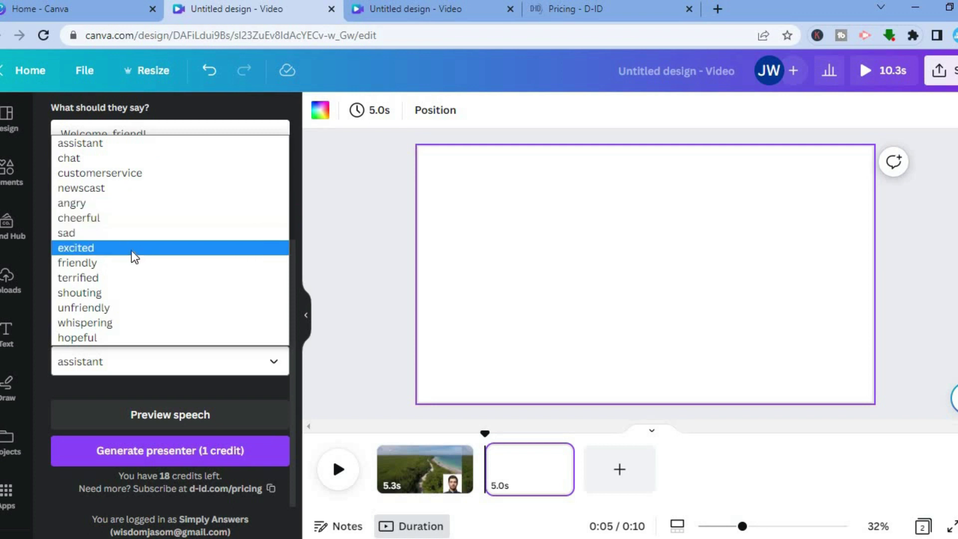
click(130, 308)
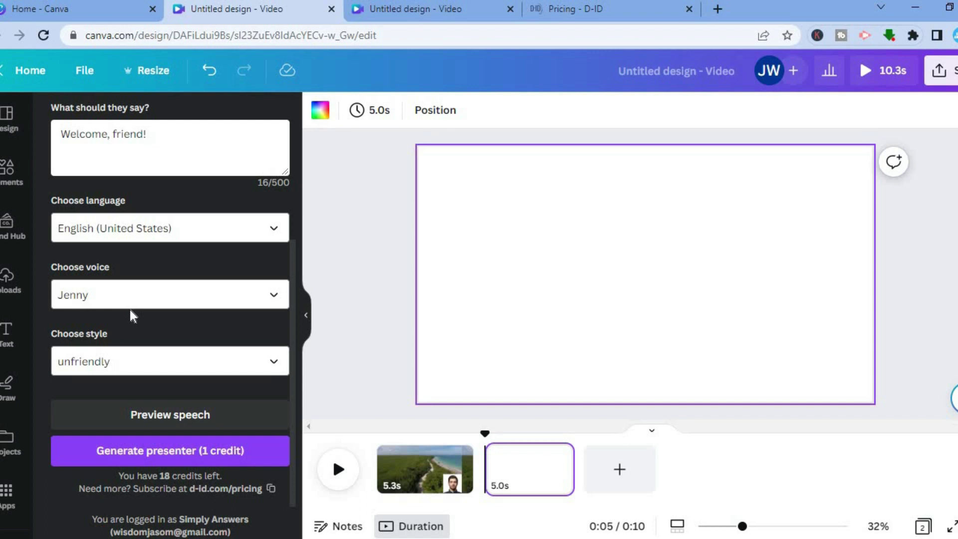
click(191, 418)
scroll(291, 297, up, 3)
scroll(291, 301, down, 1)
scroll(285, 232, up, 3)
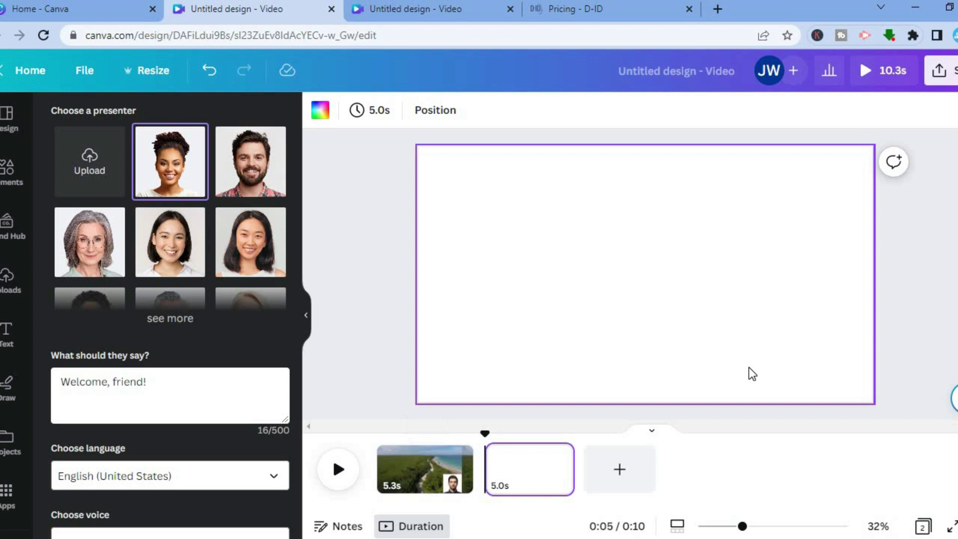
Download both pages of the design as a 1080p MP4 video.
click(945, 76)
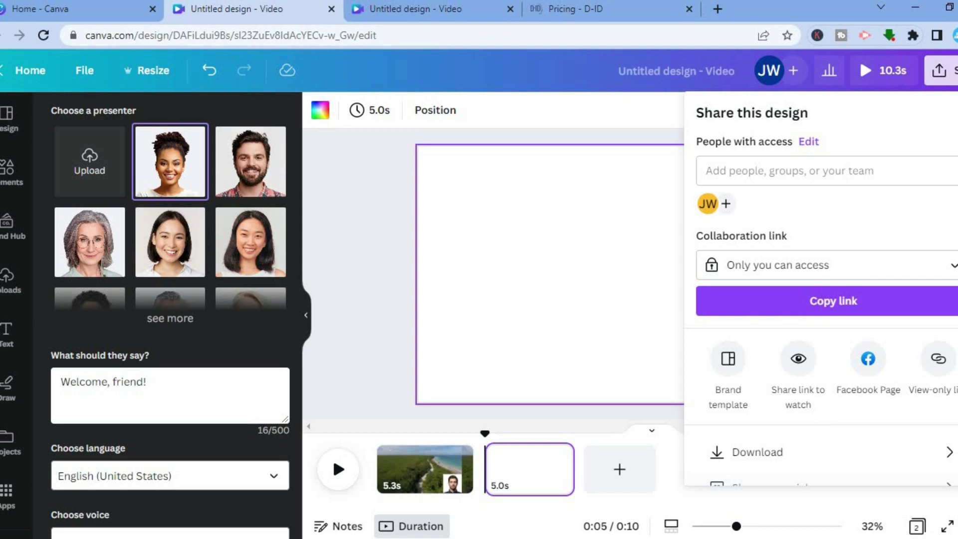
scroll(820, 289, down, 2)
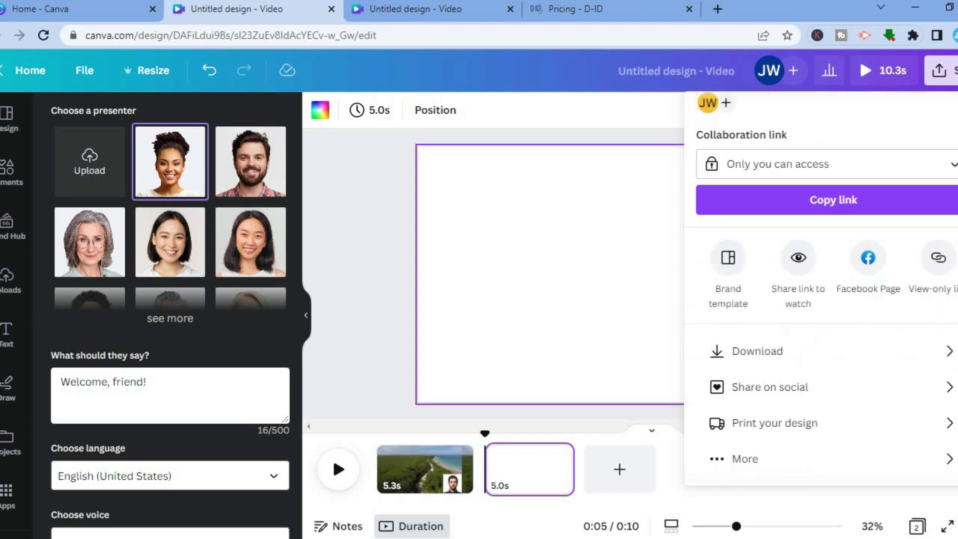
click(874, 357)
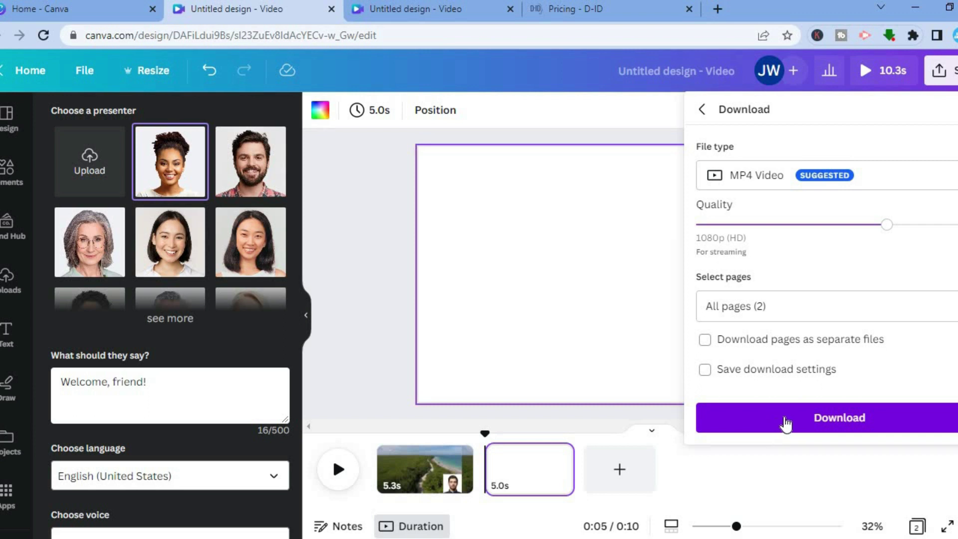
click(765, 466)
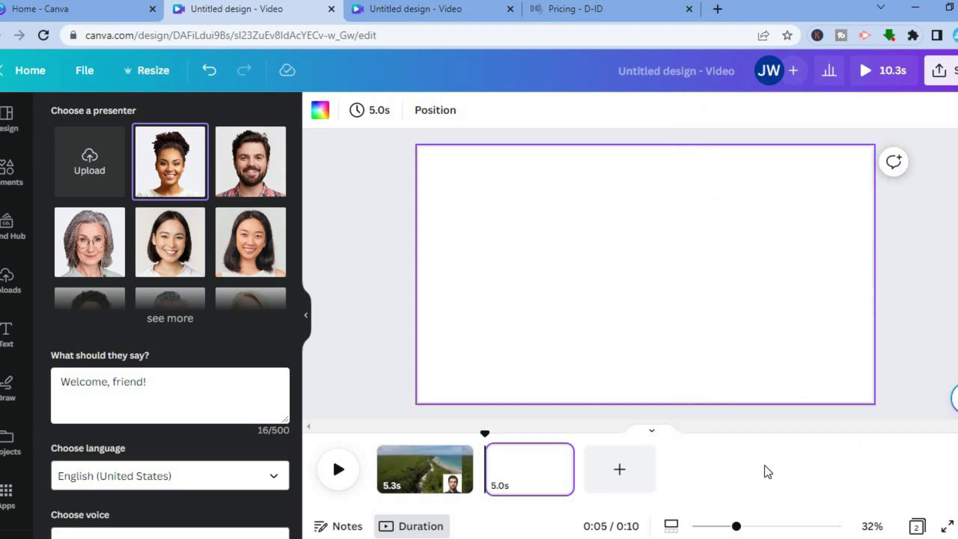